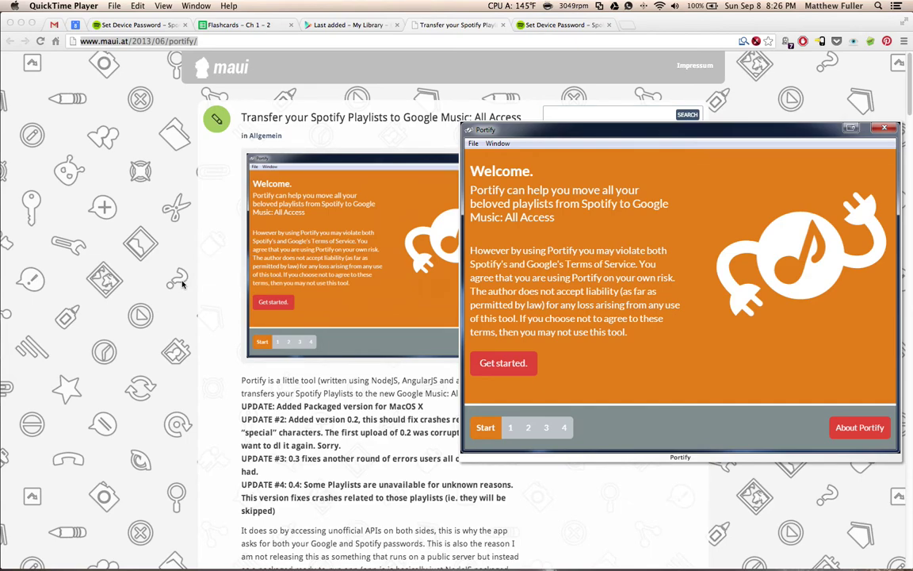
Switch back to Chrome and scroll the Portify blog post.
key("super+Tab")
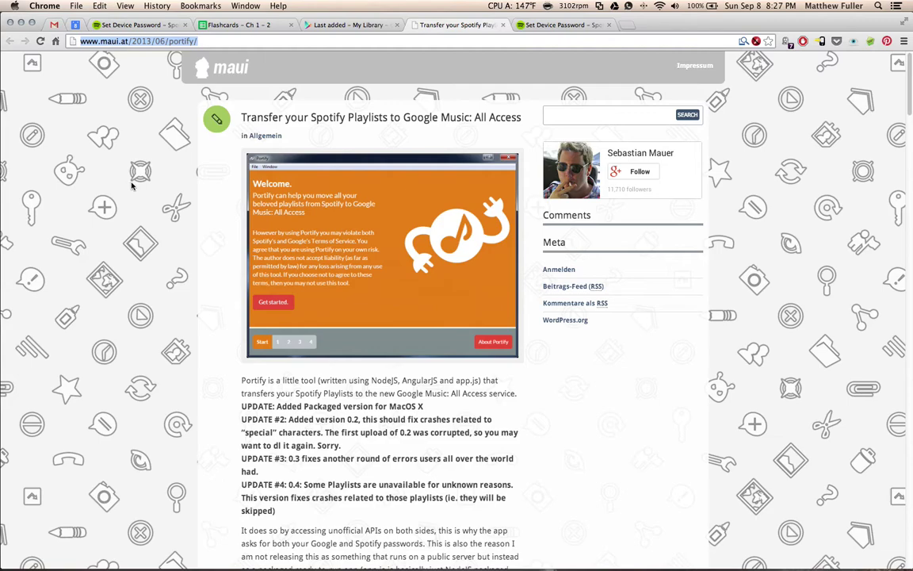
scroll(131, 184, "down", 1)
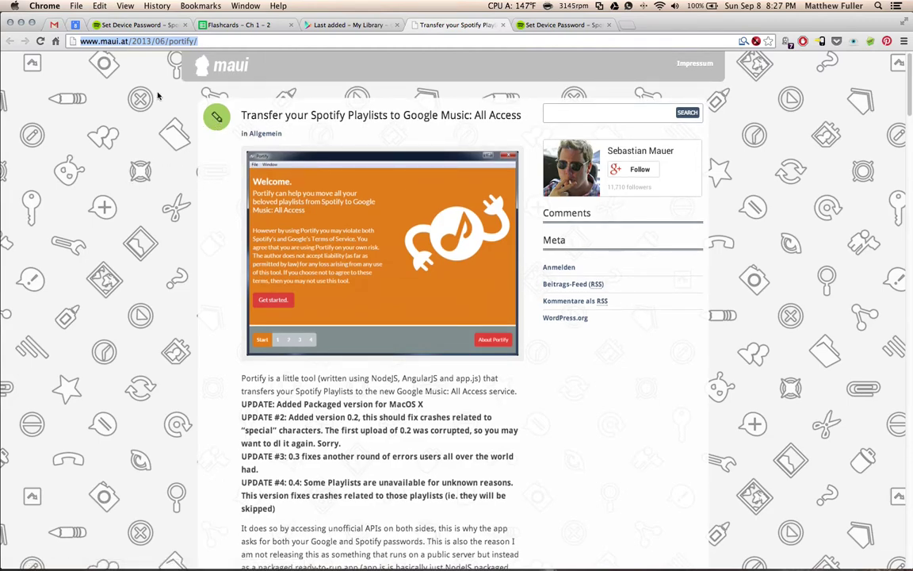
Scroll the Portify post down to the portify-0.4-macosx download links.
left_click(215, 44)
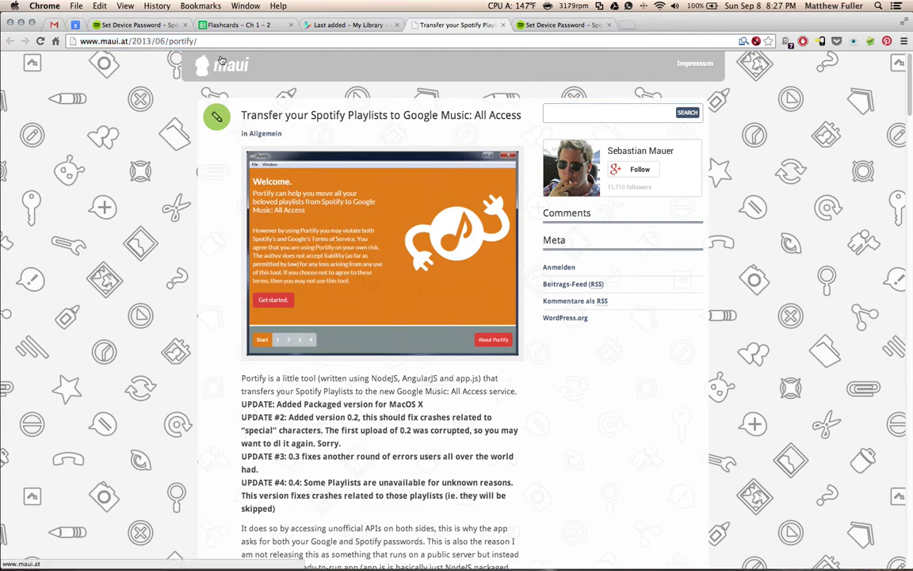
scroll(139, 286, "down", 5)
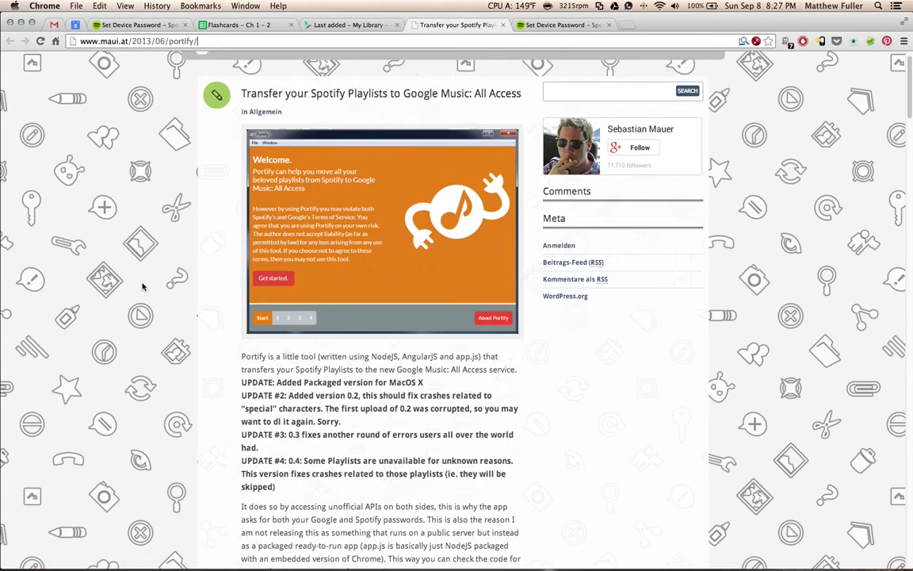
left_click(245, 54)
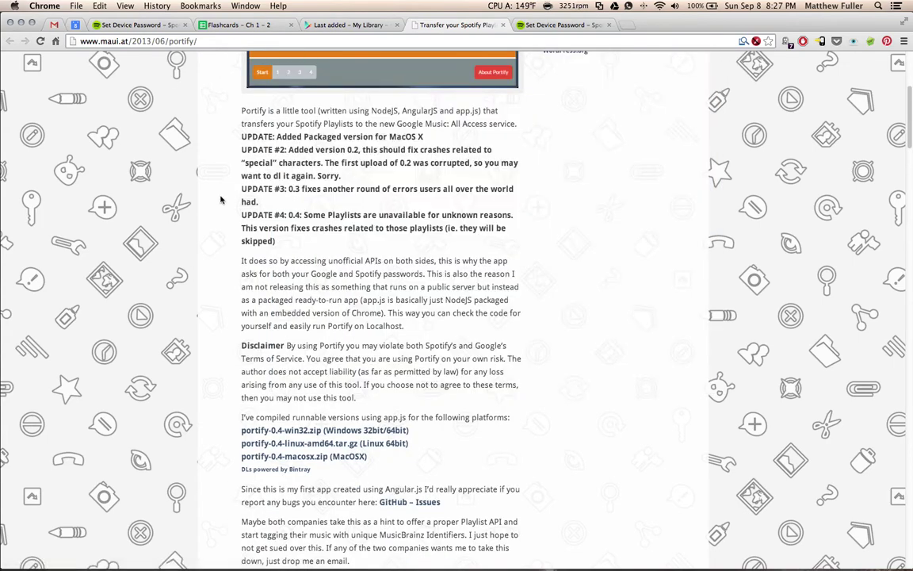
scroll(222, 199, "down", 3)
scroll(225, 203, "down", 1)
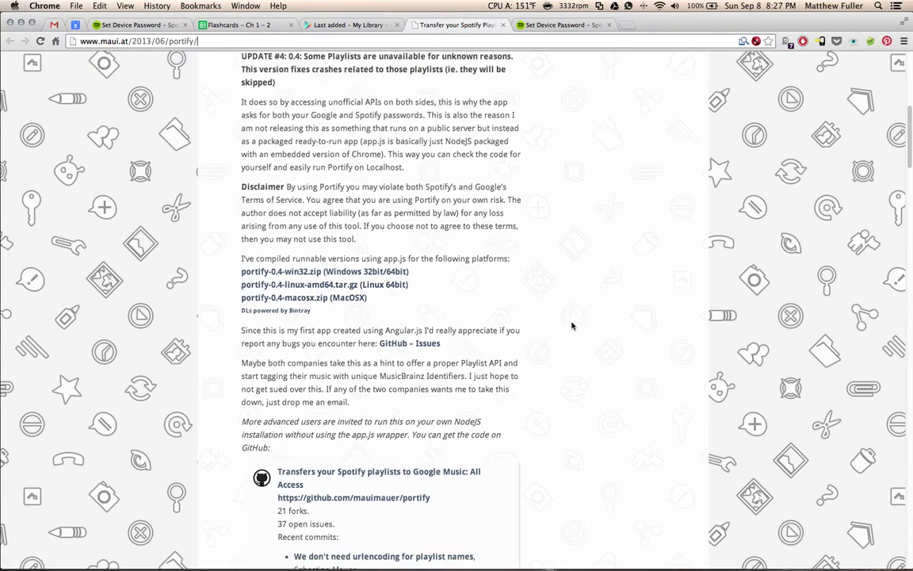
scroll(371, 317, "down", 1)
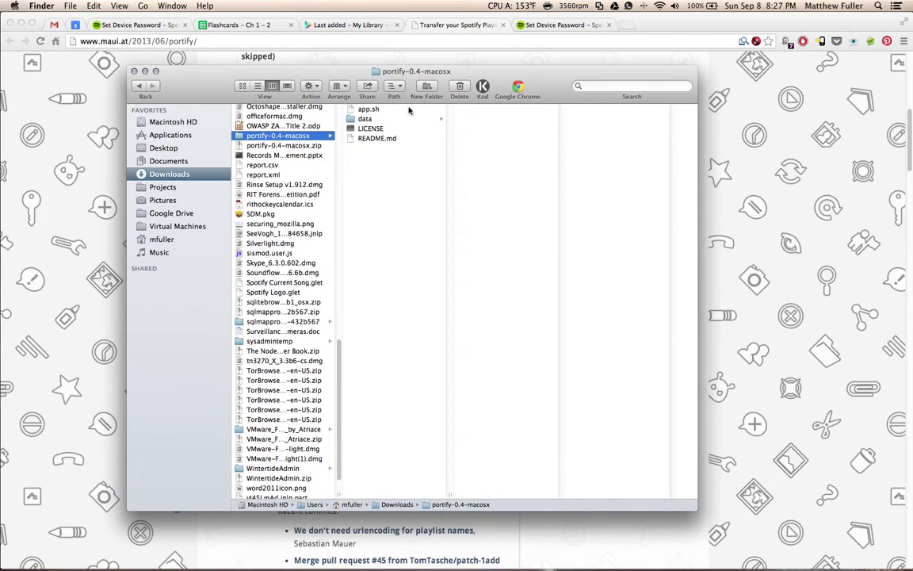
Run app.sh with iTerm to launch Portify.
left_click(394, 110)
right_click(394, 110)
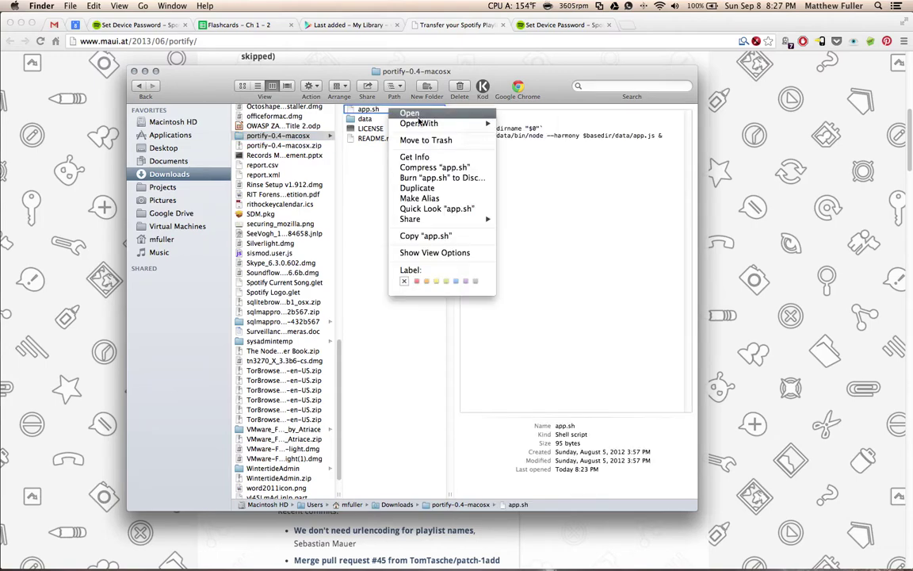
mouse_move(421, 124)
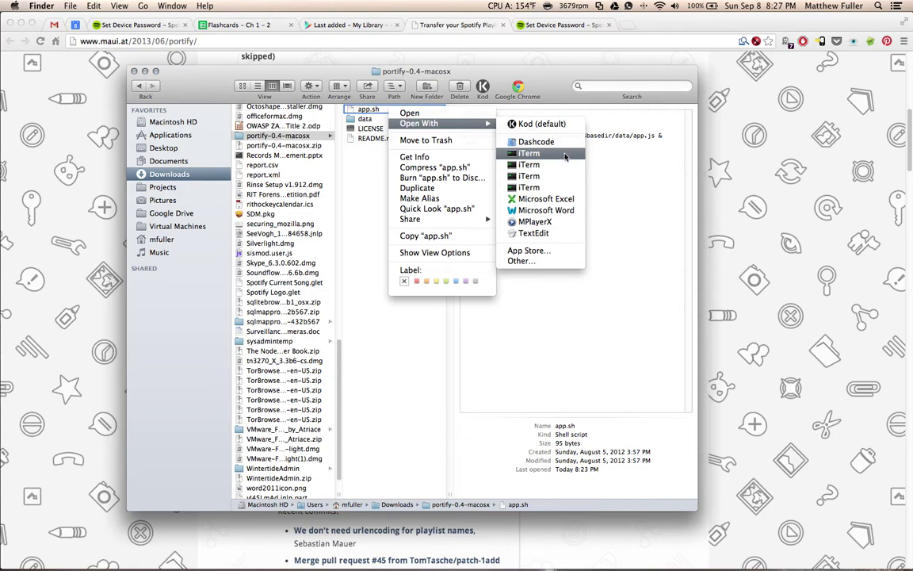
left_click(565, 157)
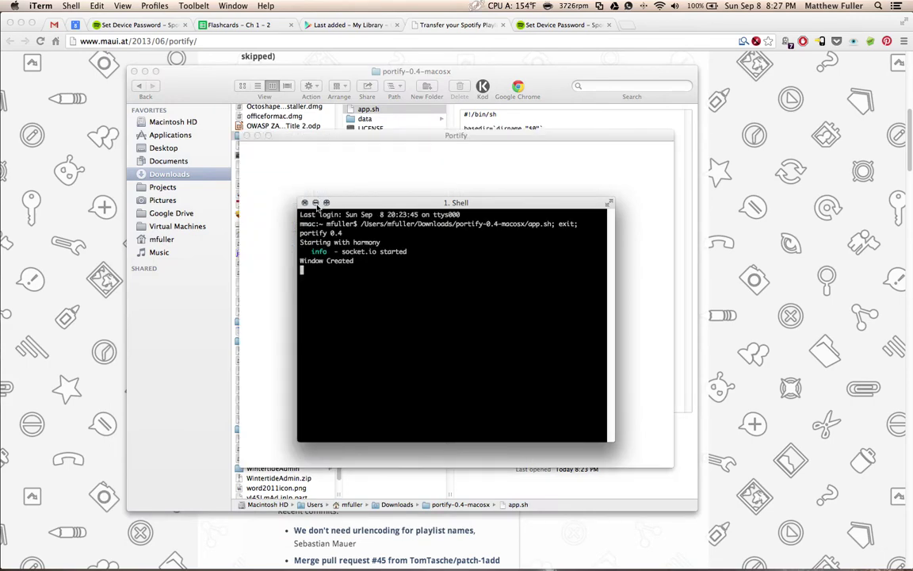
Minimize iTerm, close the Finder window and move the Portify welcome screen up.
left_click(315, 203)
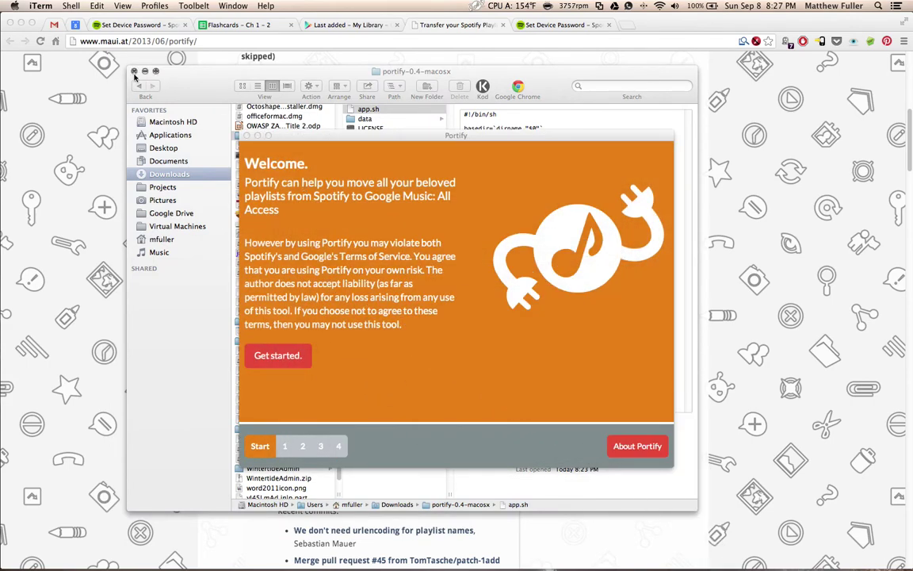
left_click(134, 72)
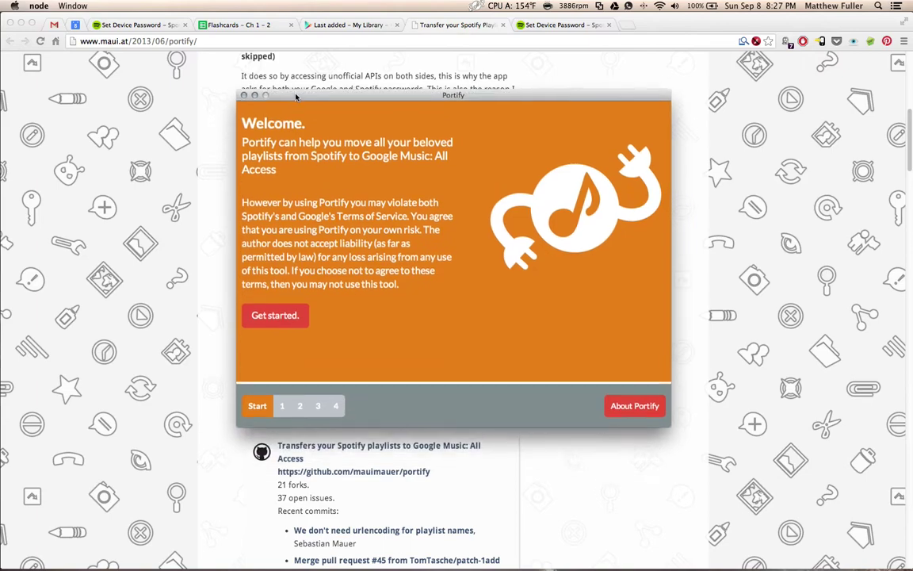
left_click_drag(285, 131, 268, 85)
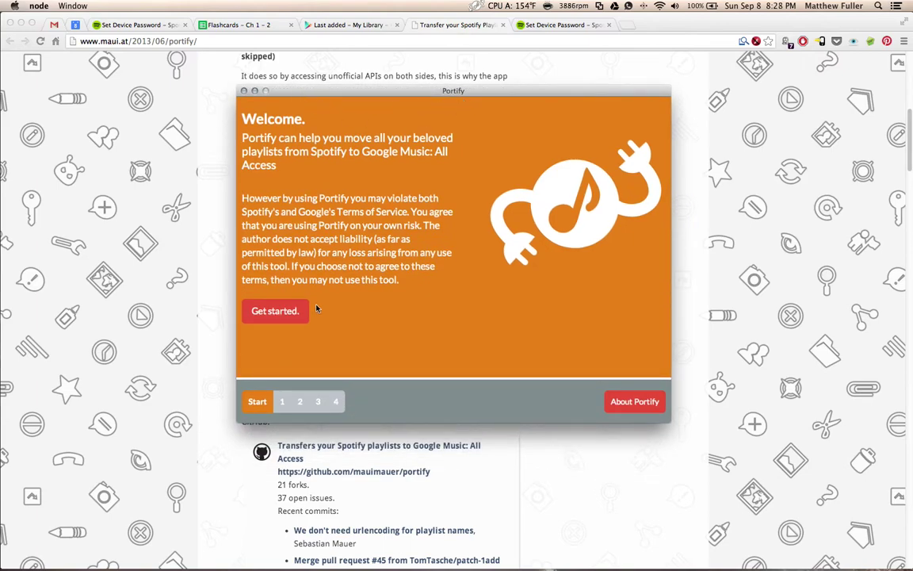
Get started and sign in to Google with the account e-mail and password.
left_click(284, 312)
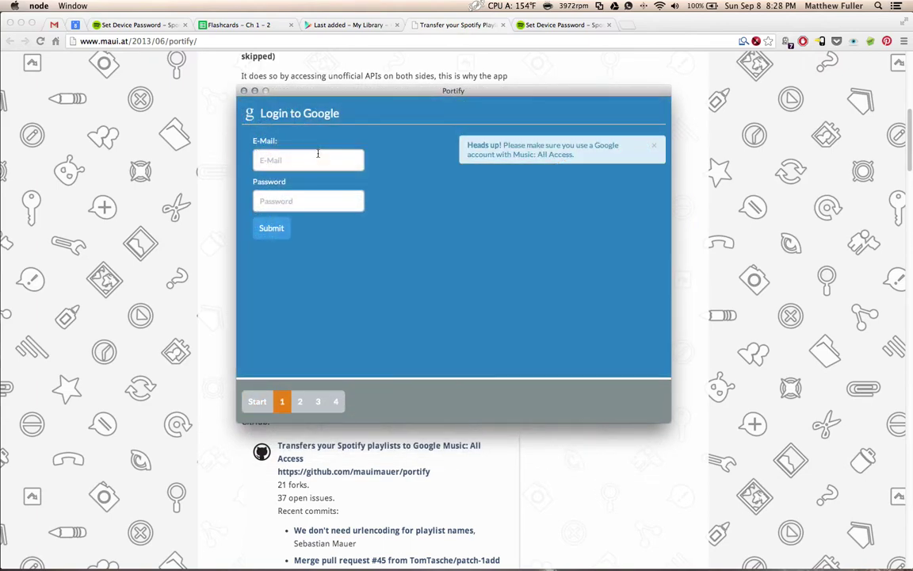
left_click(316, 153)
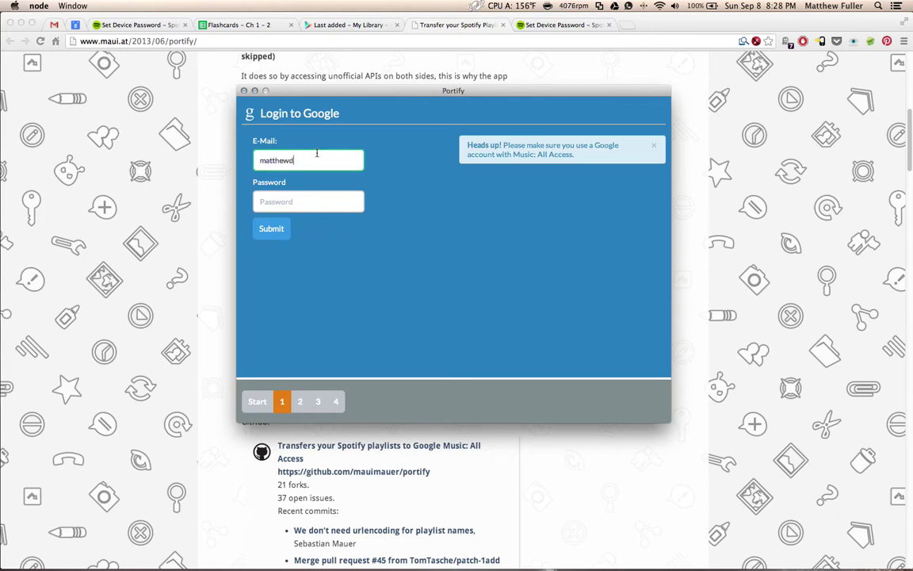
key("Tab")
type("*********")
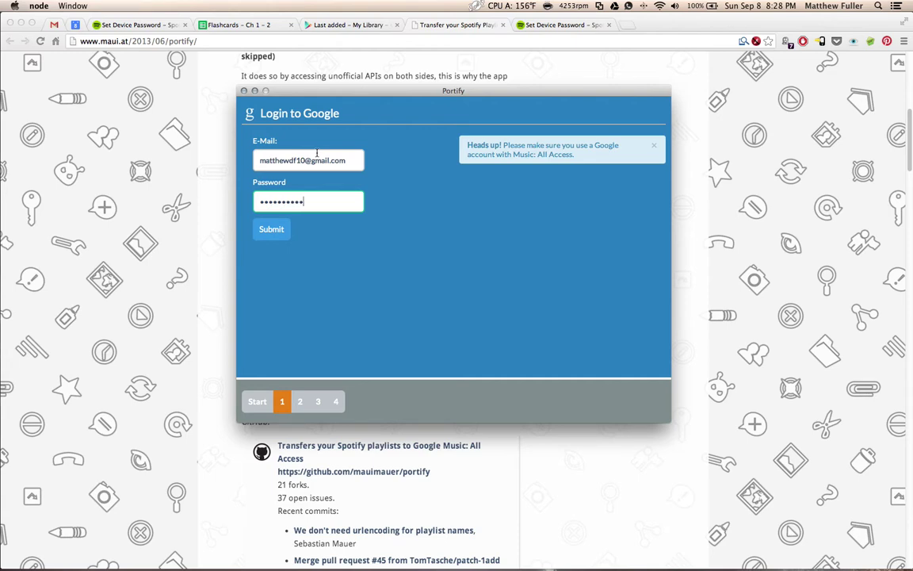
key("Return")
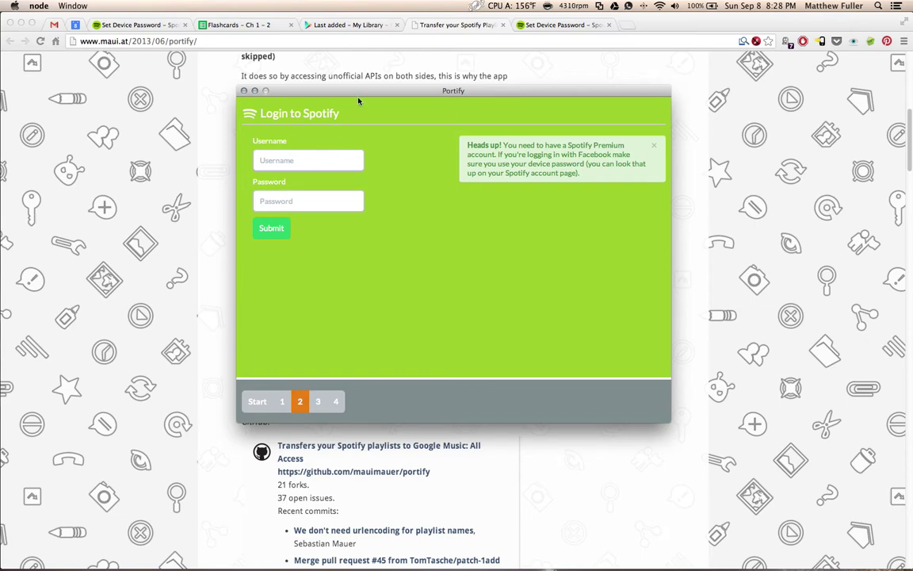
left_click_drag(356, 92, 336, 102)
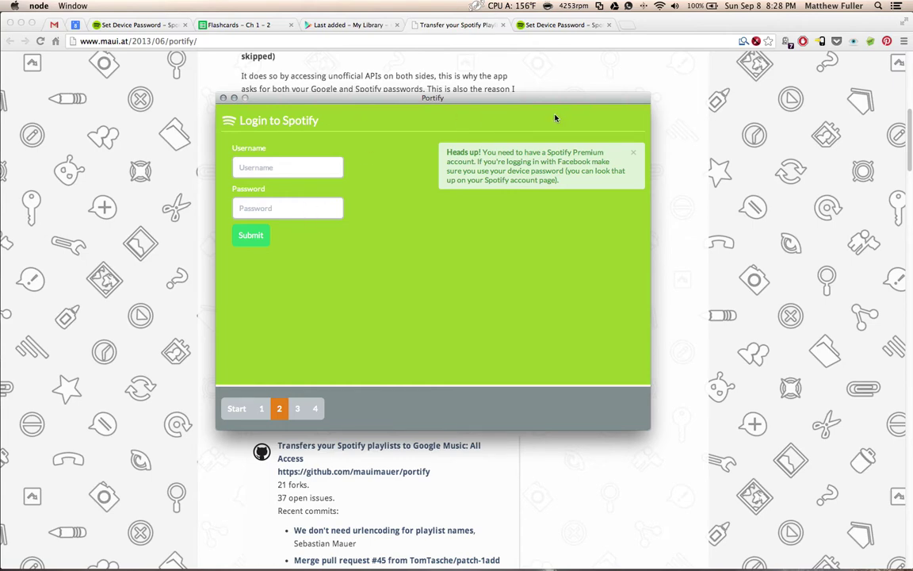
Nudge the Portify window and switch to Chrome's Set Device Password tab.
left_click_drag(543, 102, 544, 106)
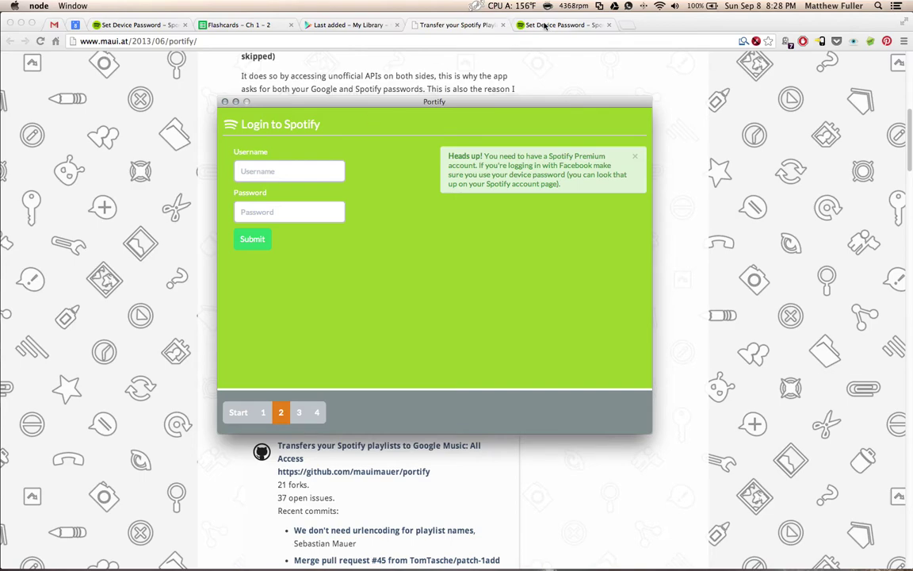
left_click(545, 25)
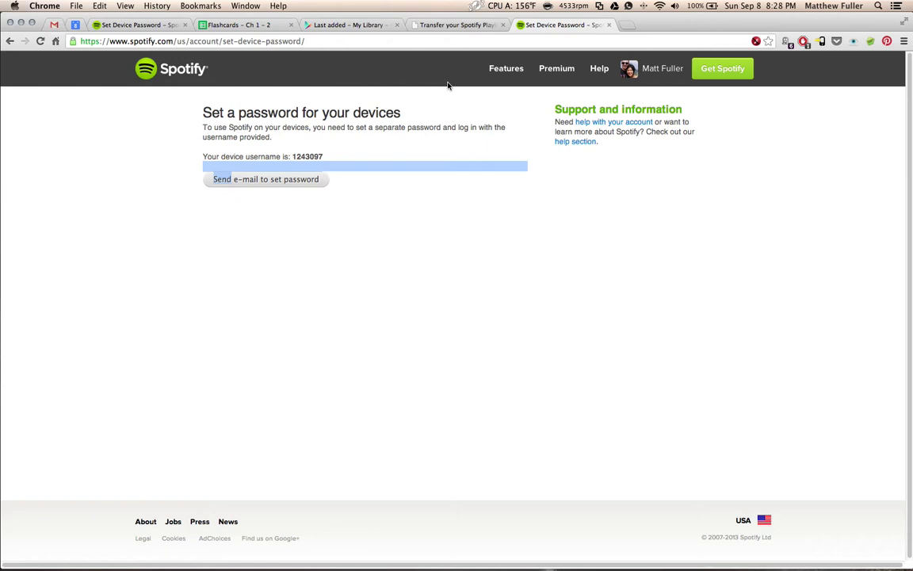
Deselect the page text and show all windows in Mission Control.
left_click(308, 140)
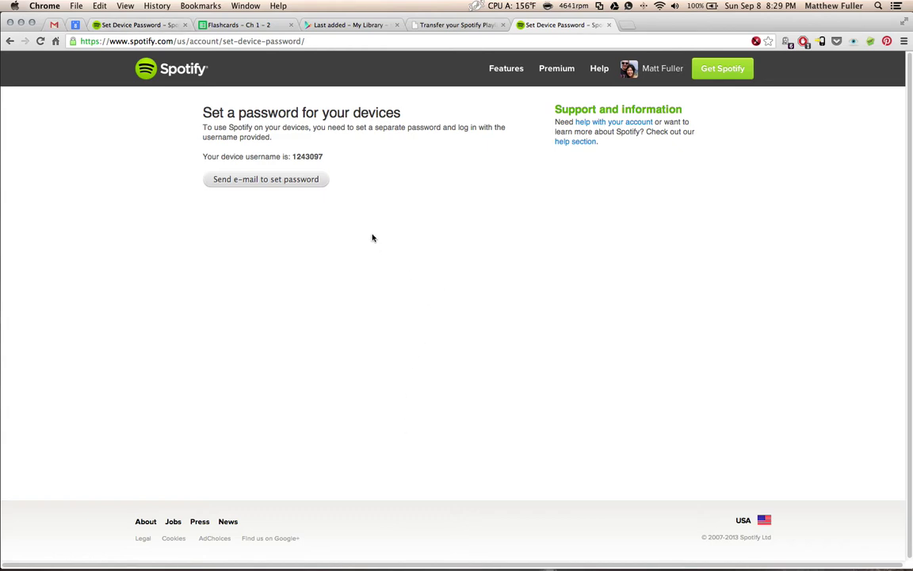
key("ctrl+Up")
Bring Portify forward and enter the Spotify device username and password.
left_click(231, 229)
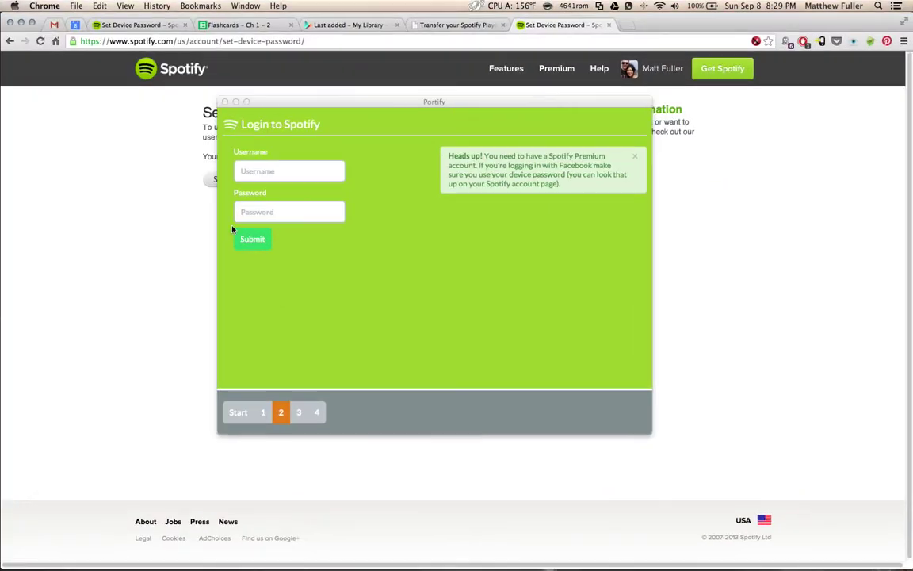
left_click_drag(363, 93, 377, 181)
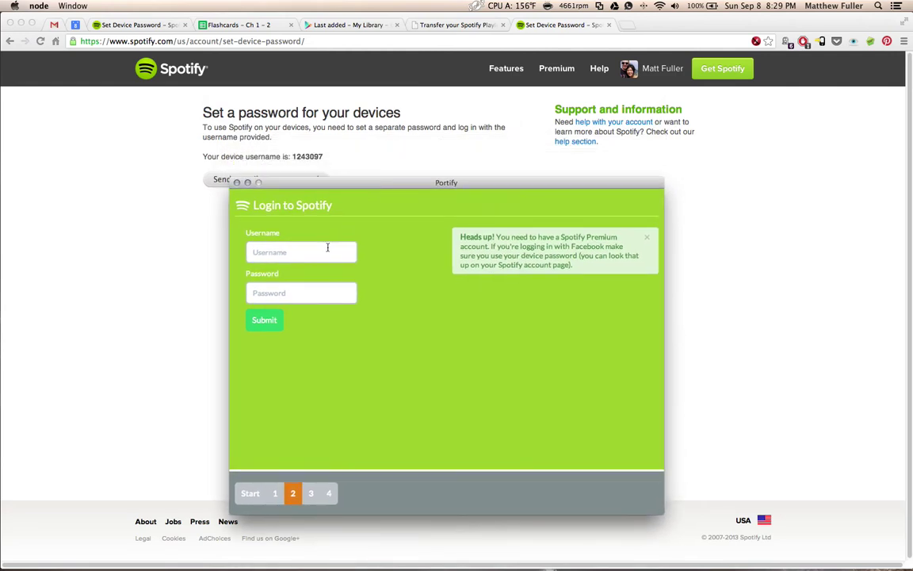
left_click(317, 245)
type("12")
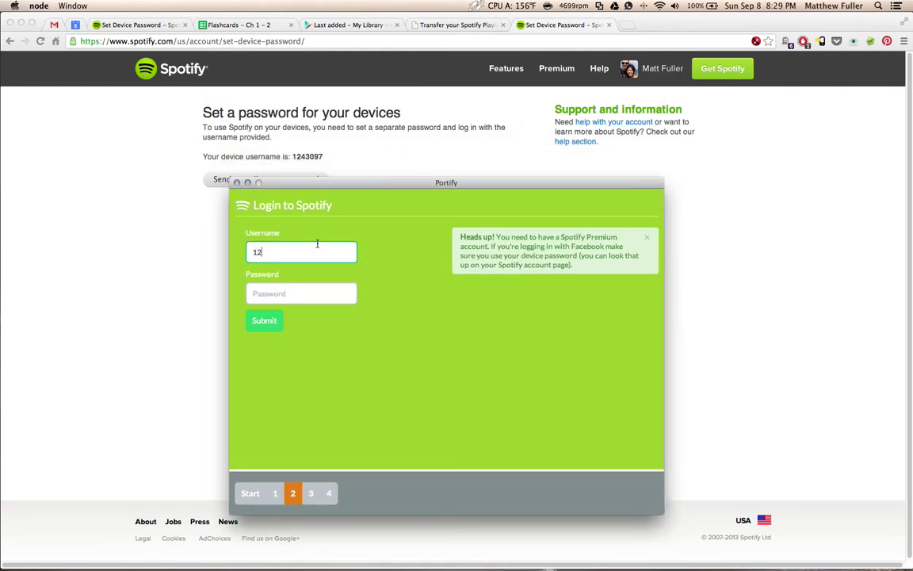
type("43097")
key("Tab")
type("********")
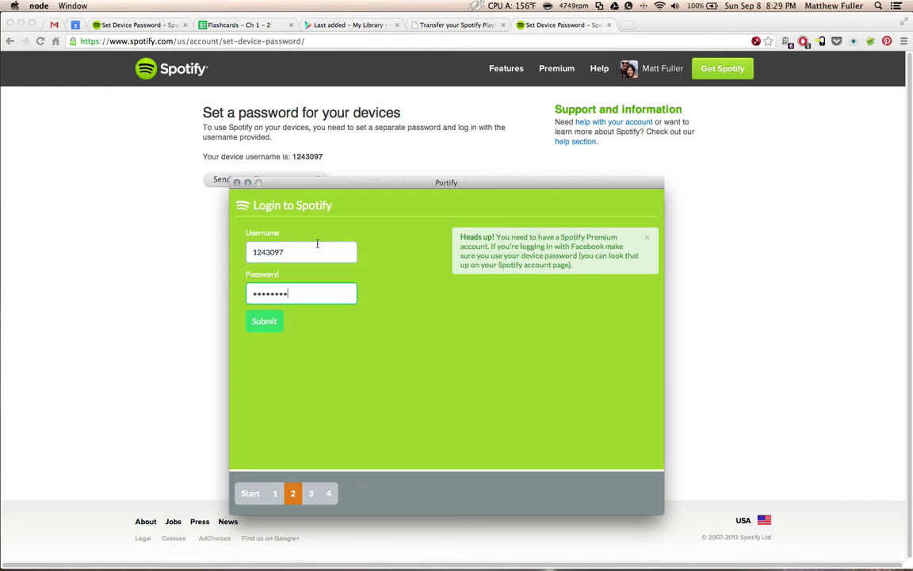
Submit the Spotify login, browse the playlists and tick Starred Tracks for transfer.
key("Return")
left_click_drag(350, 183, 338, 112)
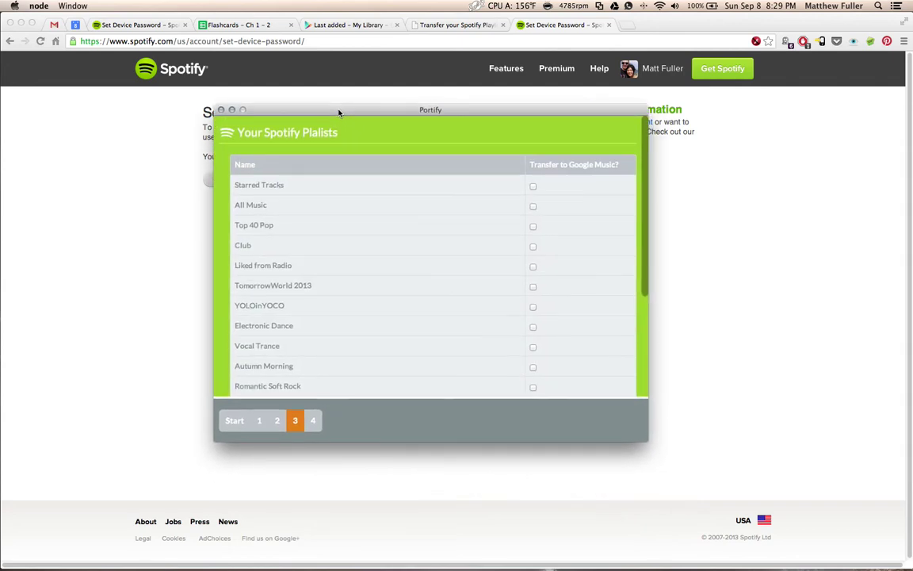
scroll(624, 259, "down", 5)
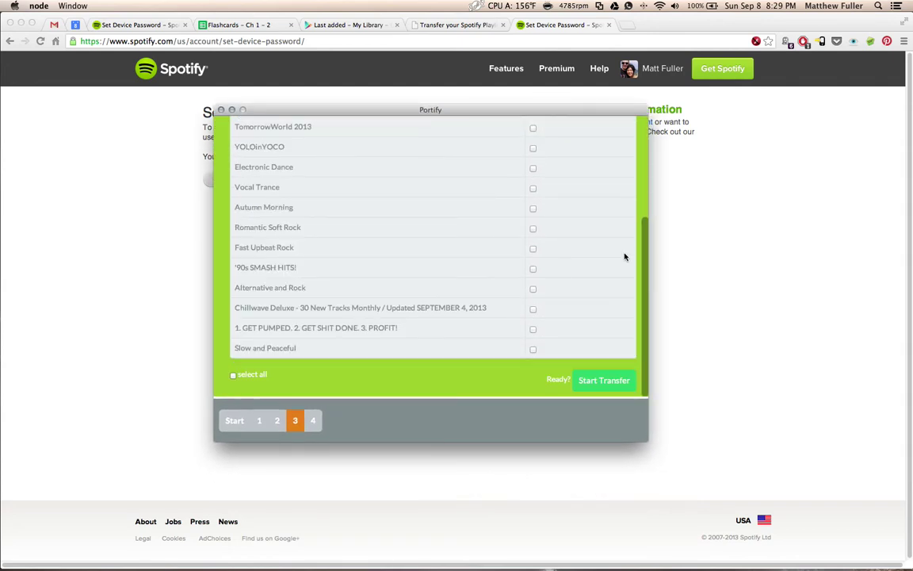
scroll(624, 257, "up", 4)
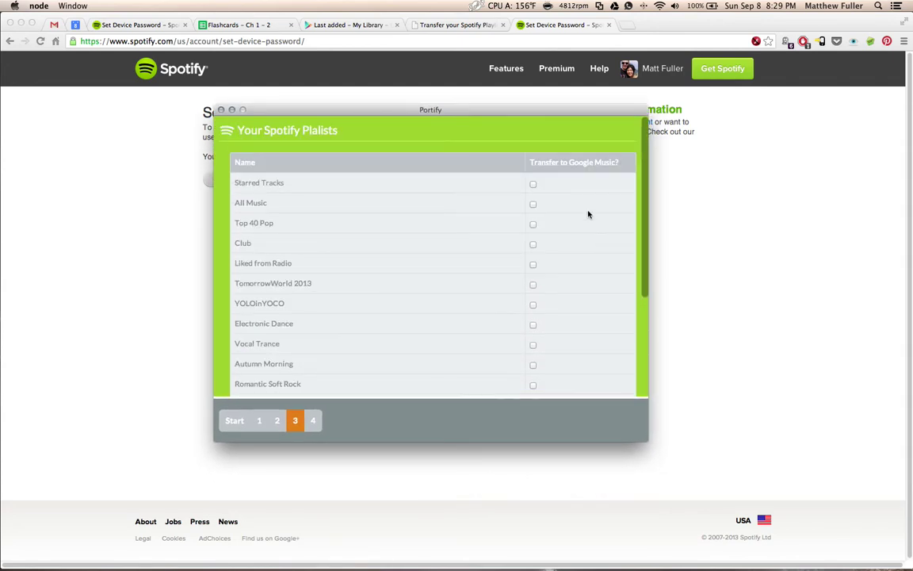
left_click(536, 188)
scroll(631, 200, "down", 4)
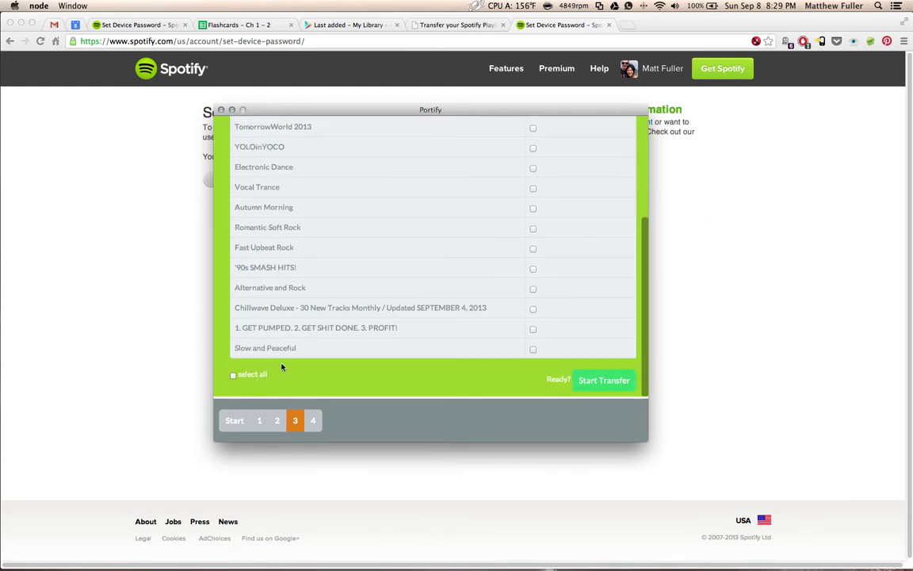